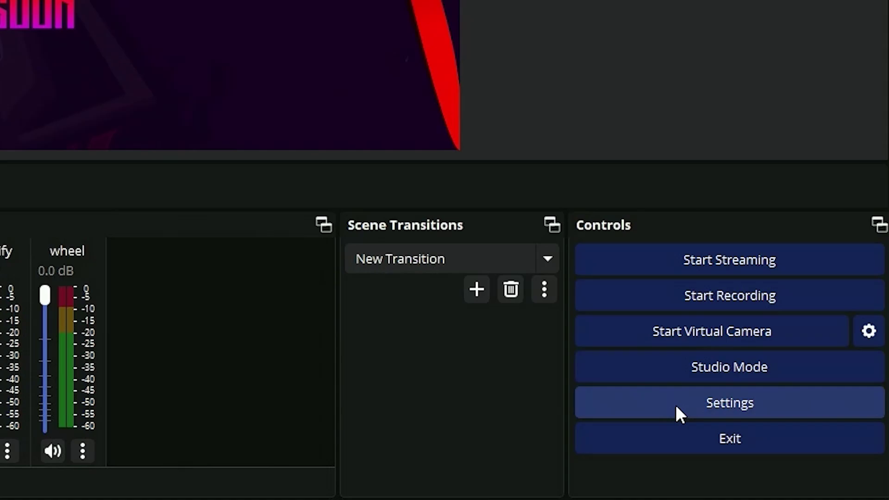
Show the Audio settings page, where Desktop Audio is Disabled and Mic/Auxiliary Audio is unavailable
left_click(677, 407)
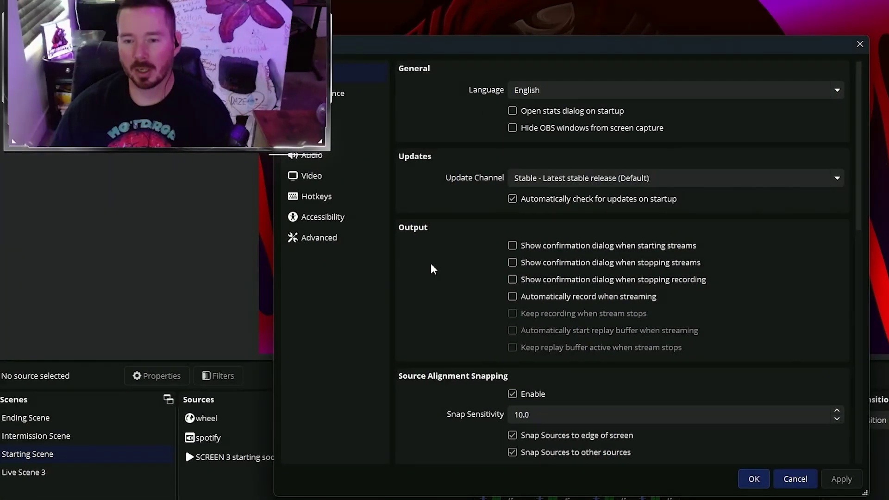
left_click(343, 156)
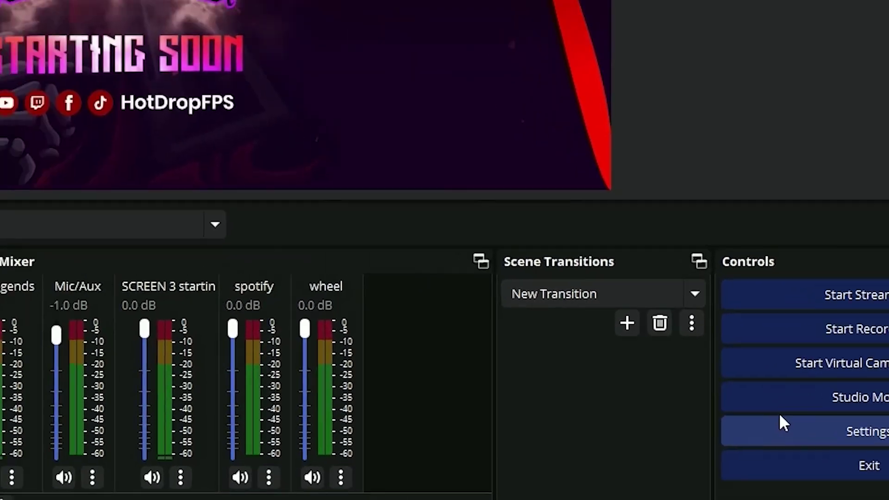
Review the Output streaming settings (Audio Track 1, Twitch VOD Track 6) and close with OK
left_click(636, 373)
left_click(351, 138)
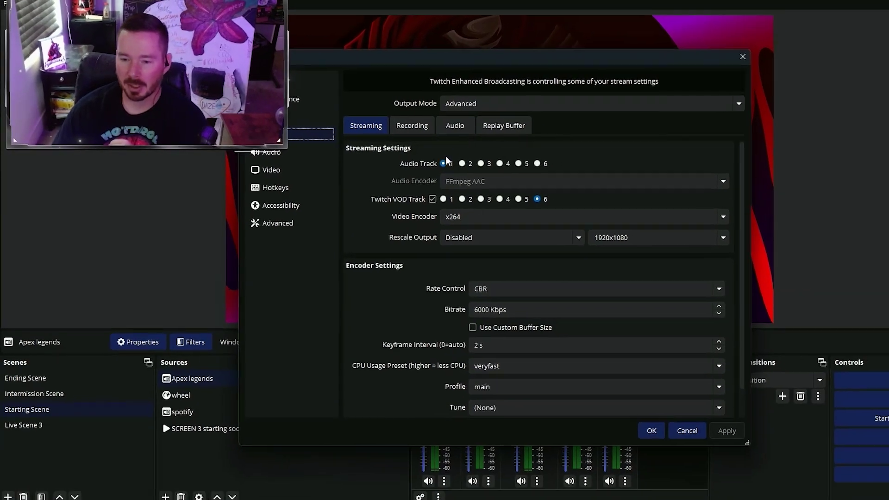
left_click(652, 431)
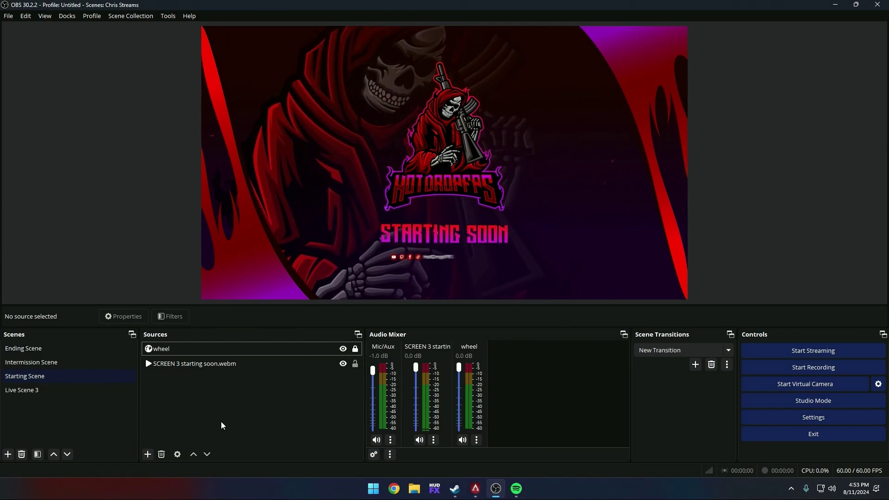
Create a new Application Audio Capture (BETA) source named 'spotifyy'
left_click(147, 454)
left_click(207, 250)
type("spotifyy")
left_click(466, 299)
Set the source window to [Spotify.exe]: Spotify Premium, keeping title-then-type matching
left_click(499, 75)
left_click(405, 136)
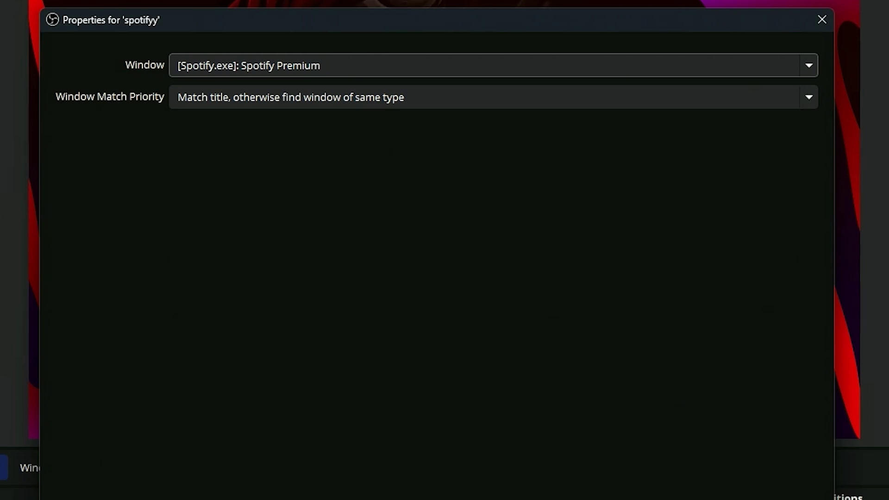
left_click(364, 101)
left_click(368, 134)
left_click(618, 404)
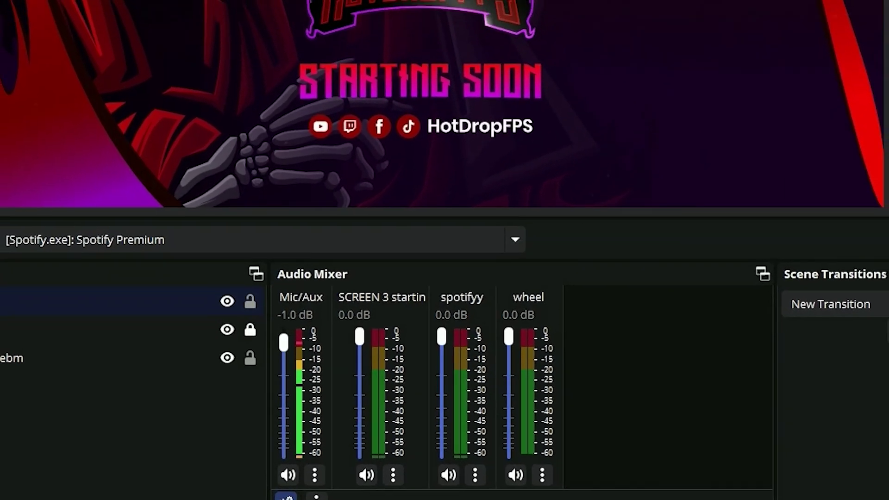
In a widened Advanced Audio Properties window, tick Track 1 for wheel; spotify stays on Track 1 only
left_click(286, 497)
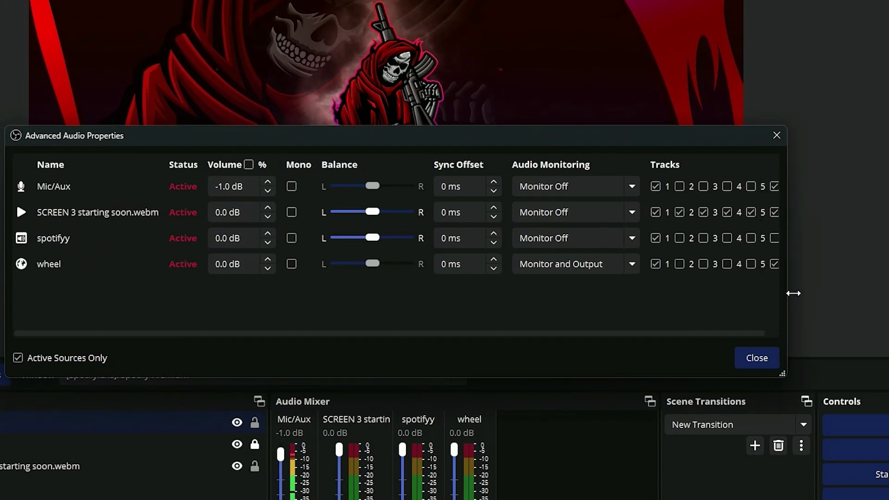
left_click_drag(789, 292, 866, 300)
left_click(721, 264)
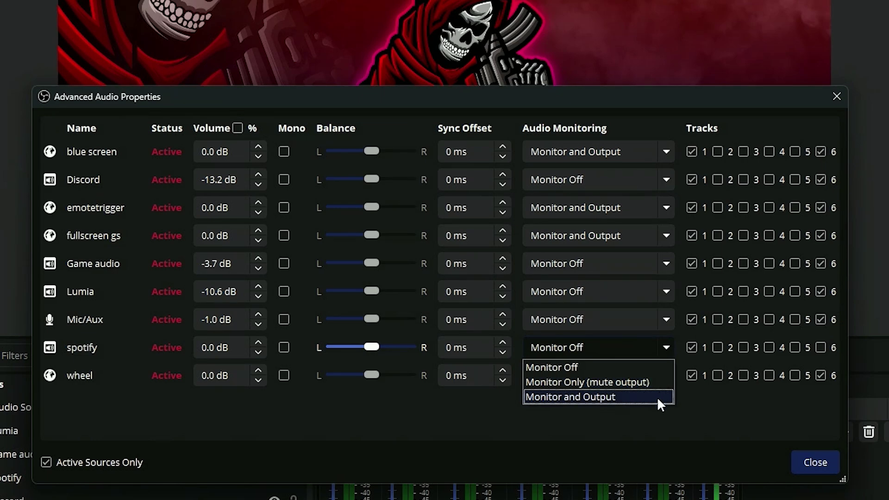
Keep spotify on Monitor Off, close Advanced Audio Properties, and deselect the source
left_click(667, 347)
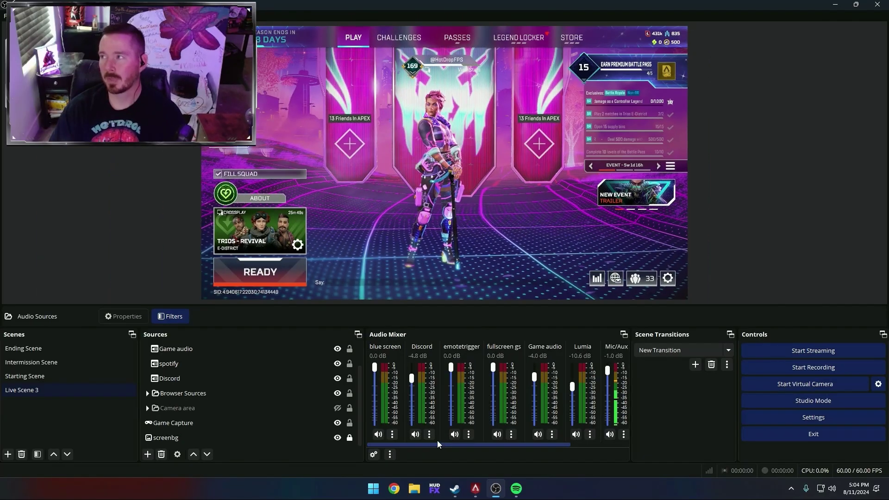
left_click(353, 427)
left_click(350, 427, "ctrl")
Lower the Game audio fader, then raise it back slightly to about -4.0 dB
left_click_drag(533, 377, 535, 393)
left_click_drag(535, 393, 535, 378)
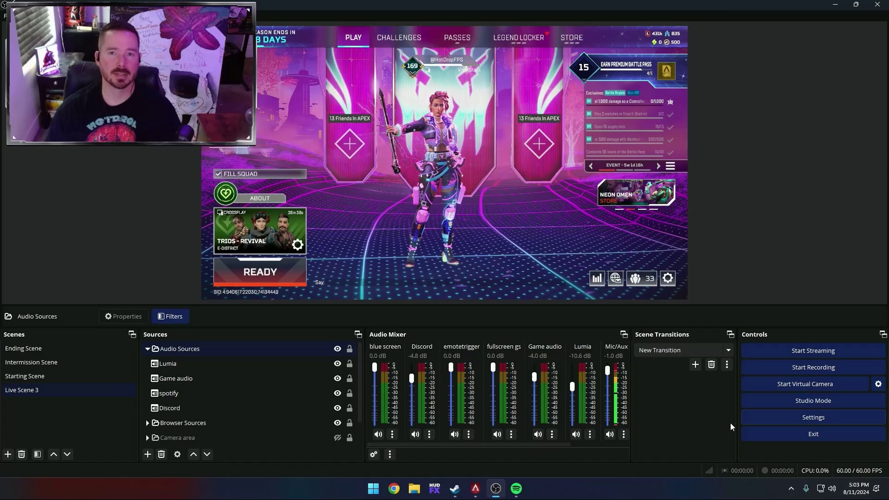
Verify recording output uses audio tracks 1 and 6, cancel settings, and start a test recording
left_click(798, 422)
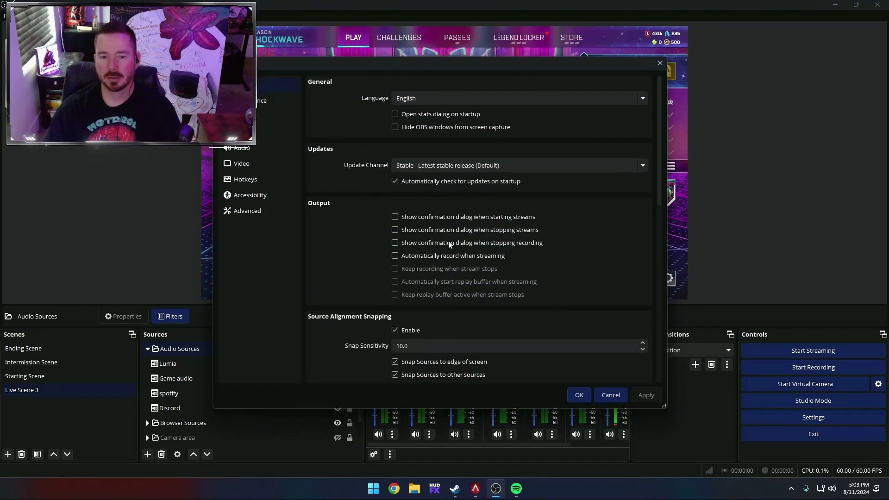
left_click(261, 132)
left_click(373, 124)
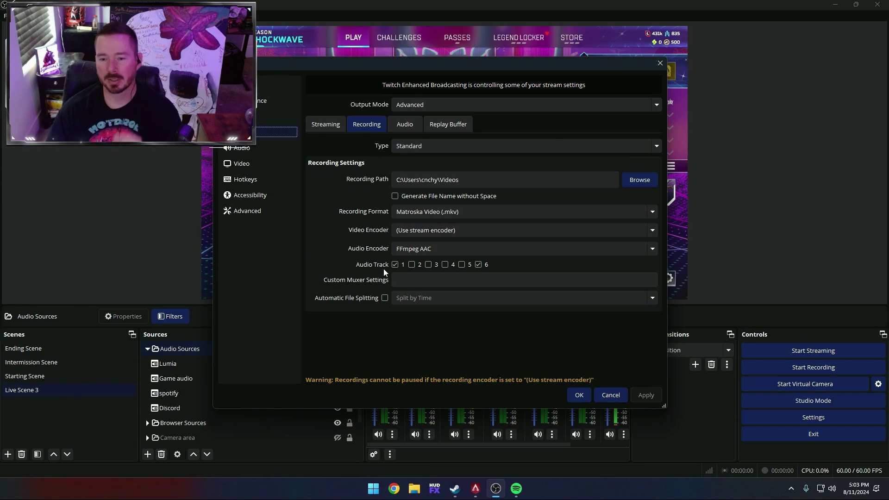
left_click(602, 394)
left_click(797, 369)
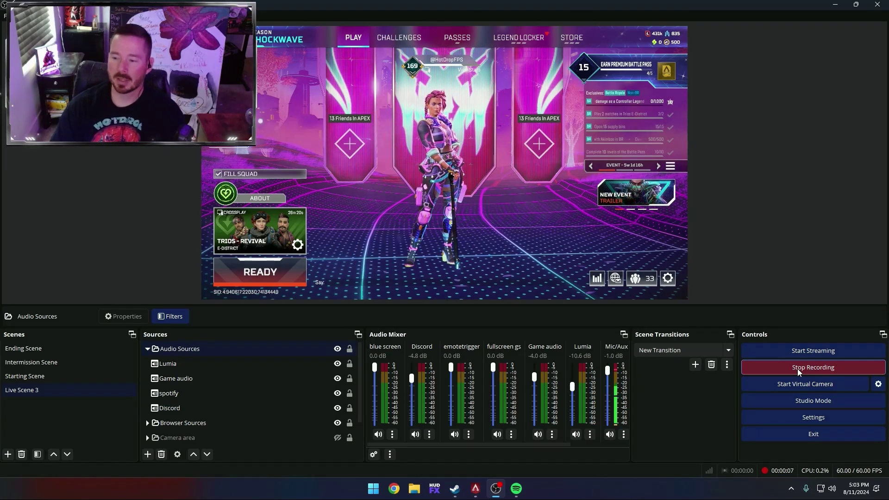
left_click(797, 368)
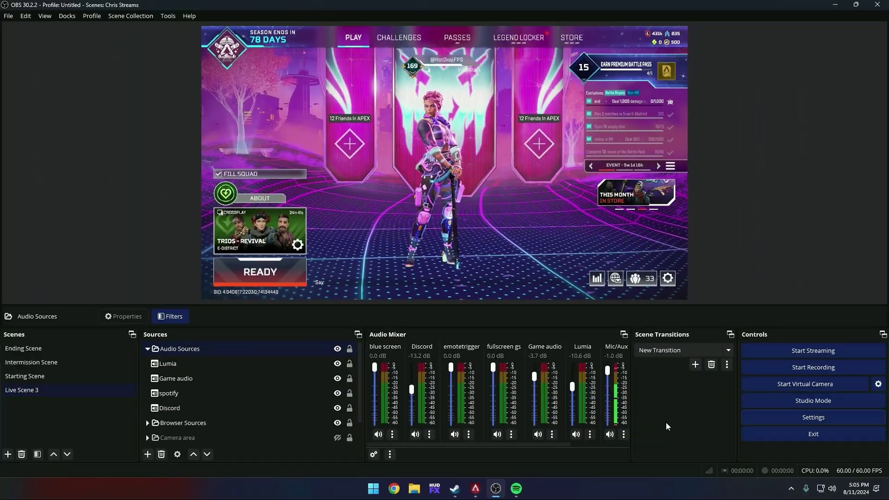
left_click(801, 418)
left_click(248, 146)
left_click(255, 132)
left_click(580, 394)
left_click(147, 454)
left_click(181, 254)
left_click(499, 298)
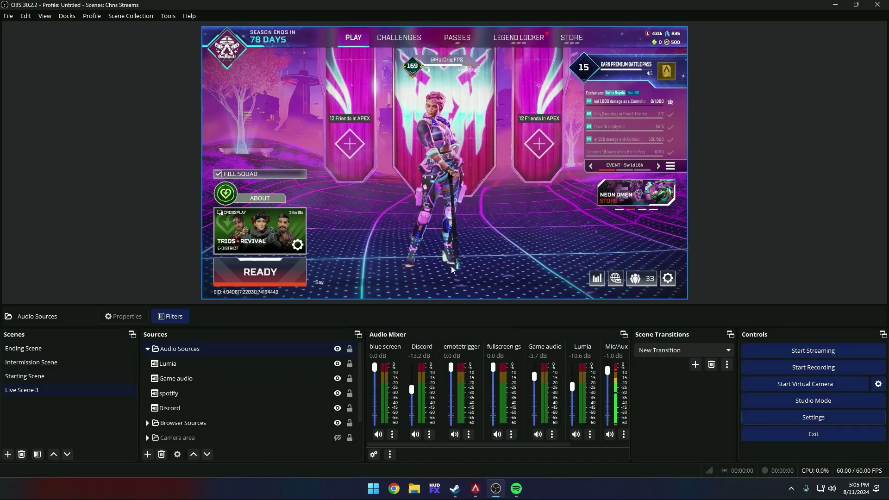
left_click(196, 363)
left_click(210, 378)
left_click(208, 393)
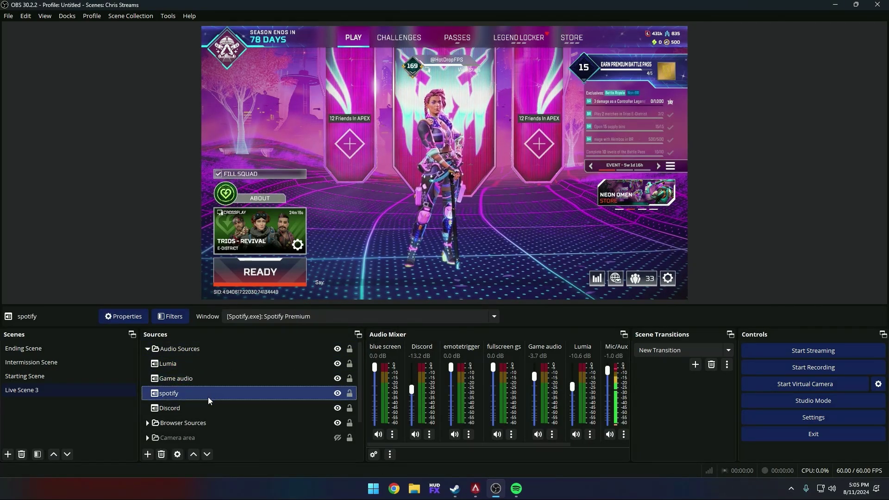